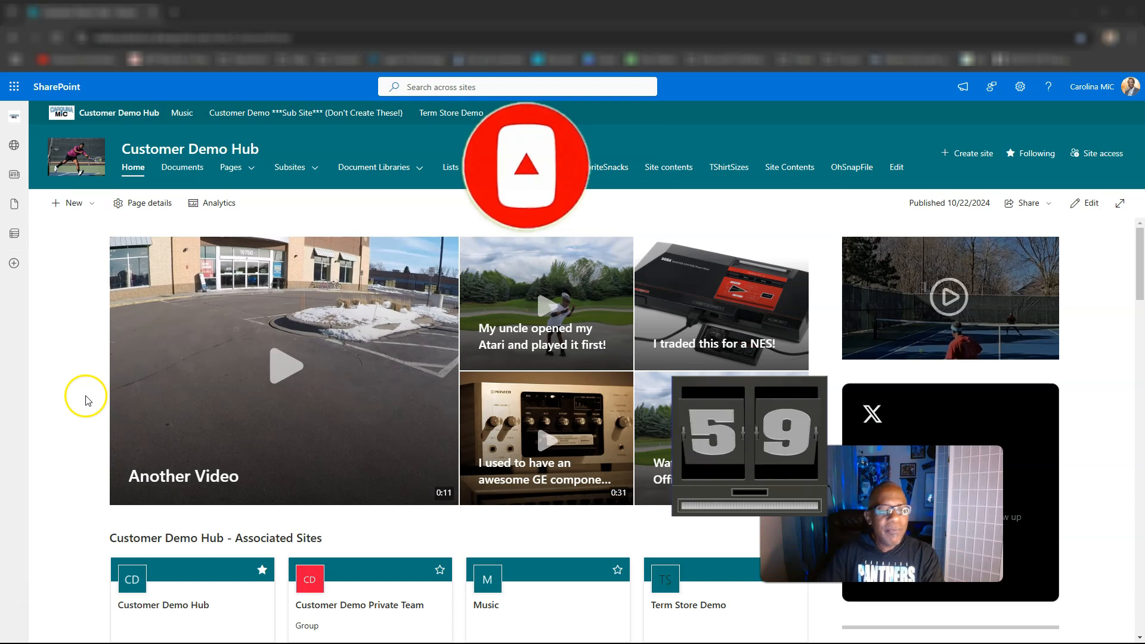
Step: Create a blank list named Scratch that is shown in the site navigation
{"action": "left_click", "coordinate": [72, 204]}
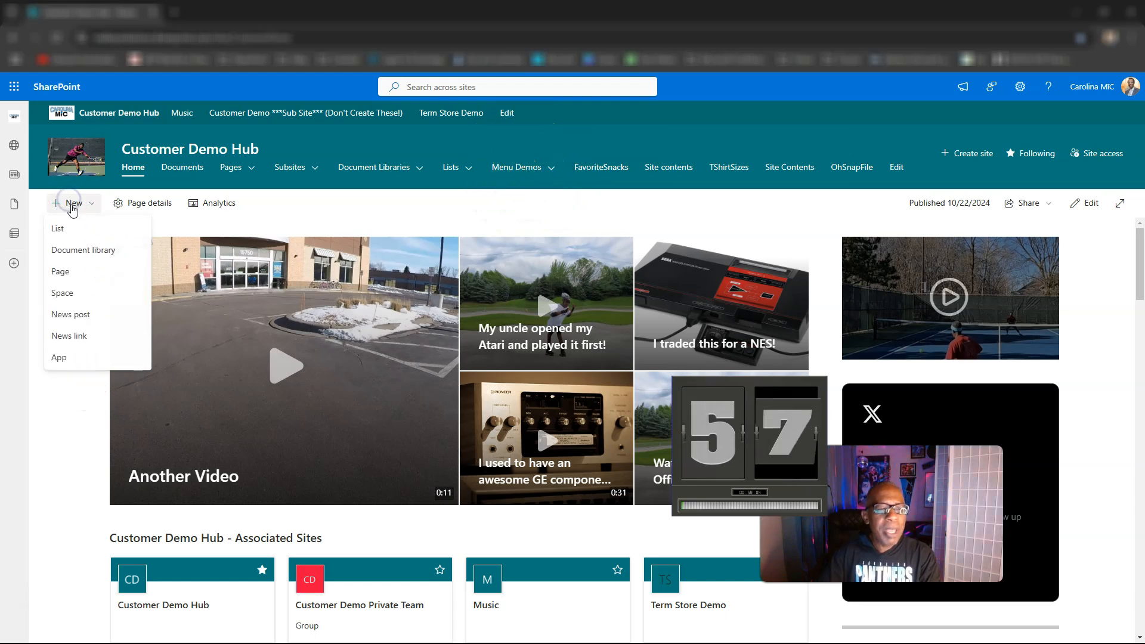
{"action": "left_click", "coordinate": [61, 229]}
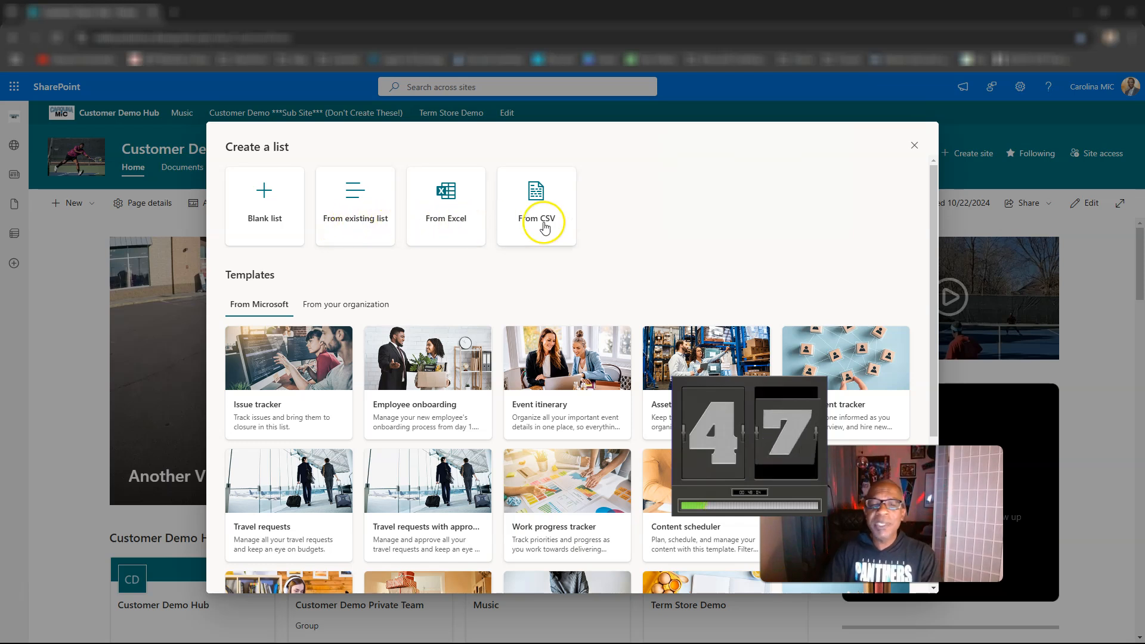
{"action": "left_click", "coordinate": [264, 206]}
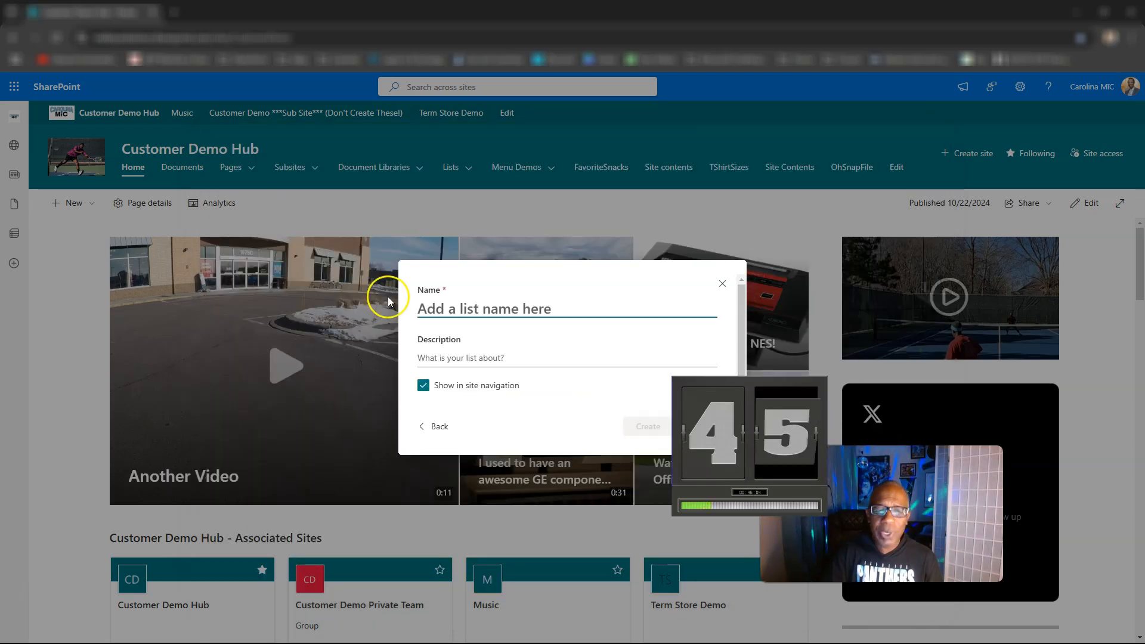
{"action": "type", "text": "Scratch"}
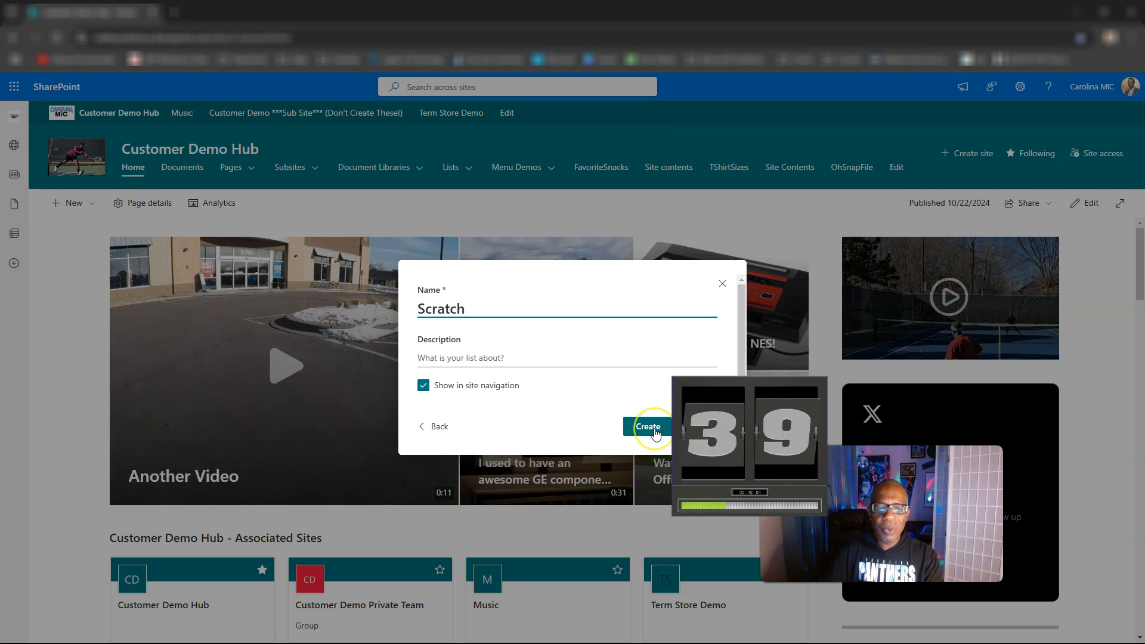
{"action": "left_click", "coordinate": [640, 429]}
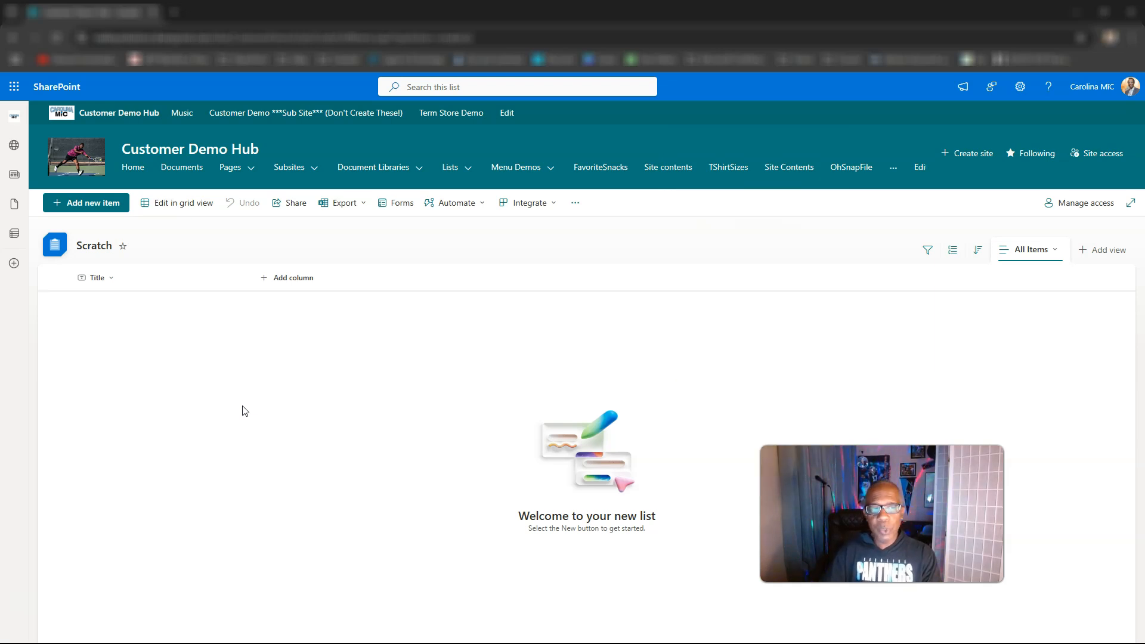
{"action": "left_click", "coordinate": [234, 389]}
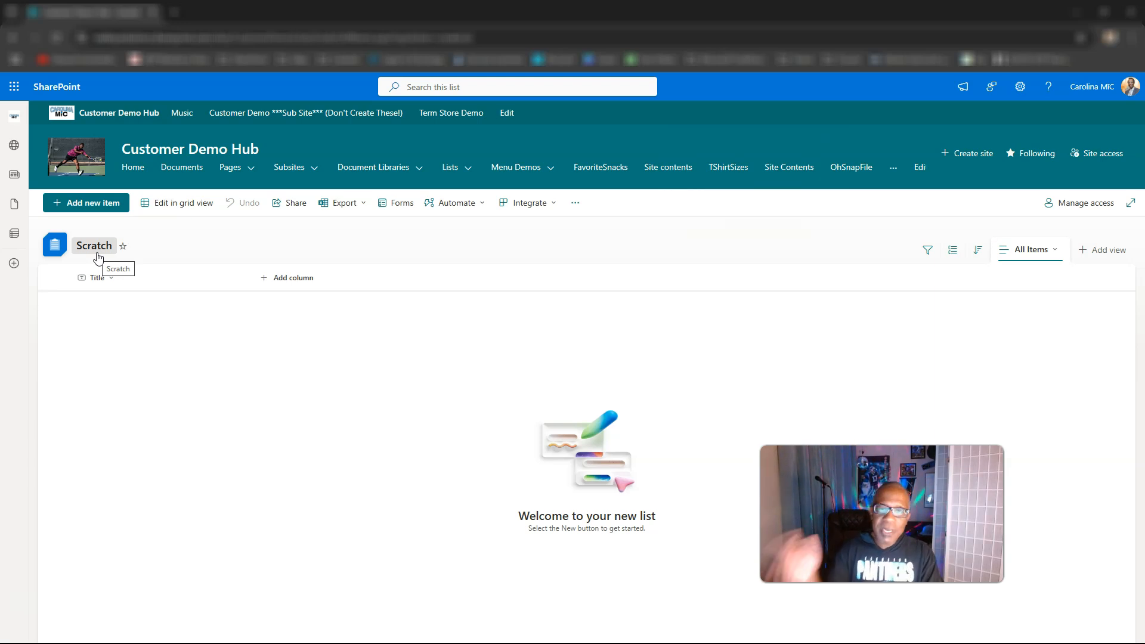
{"action": "left_click", "coordinate": [151, 259]}
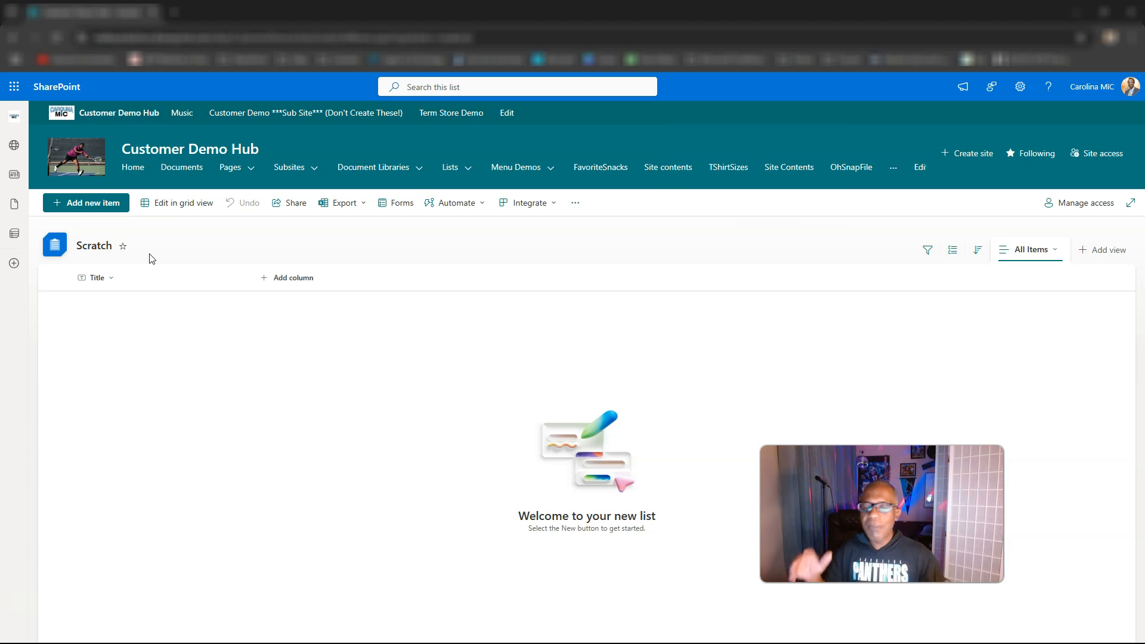
{"action": "left_click", "coordinate": [149, 248]}
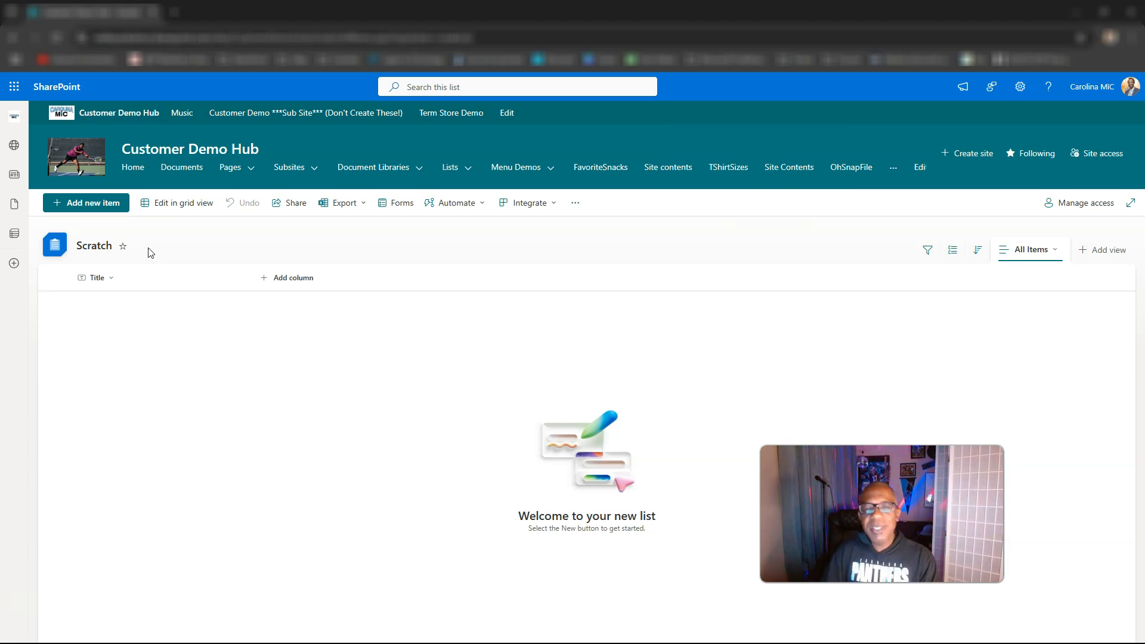
Step: Return to the site's home page, start creating another list, and look through the creation options and Microsoft templates
{"action": "left_click", "coordinate": [151, 155]}
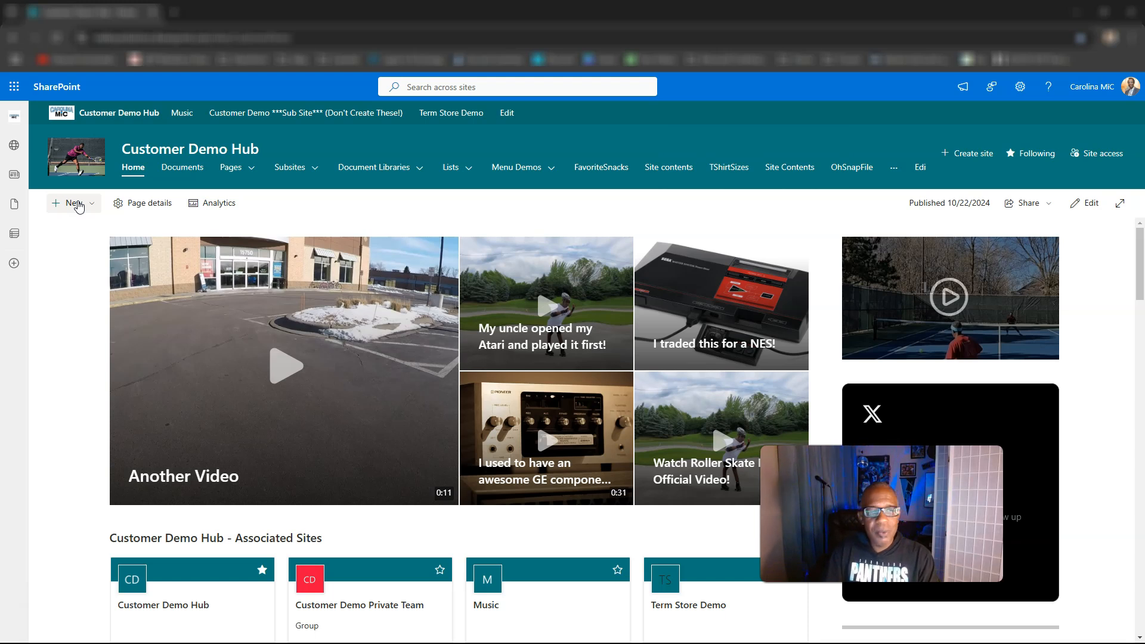
{"action": "left_click", "coordinate": [78, 205]}
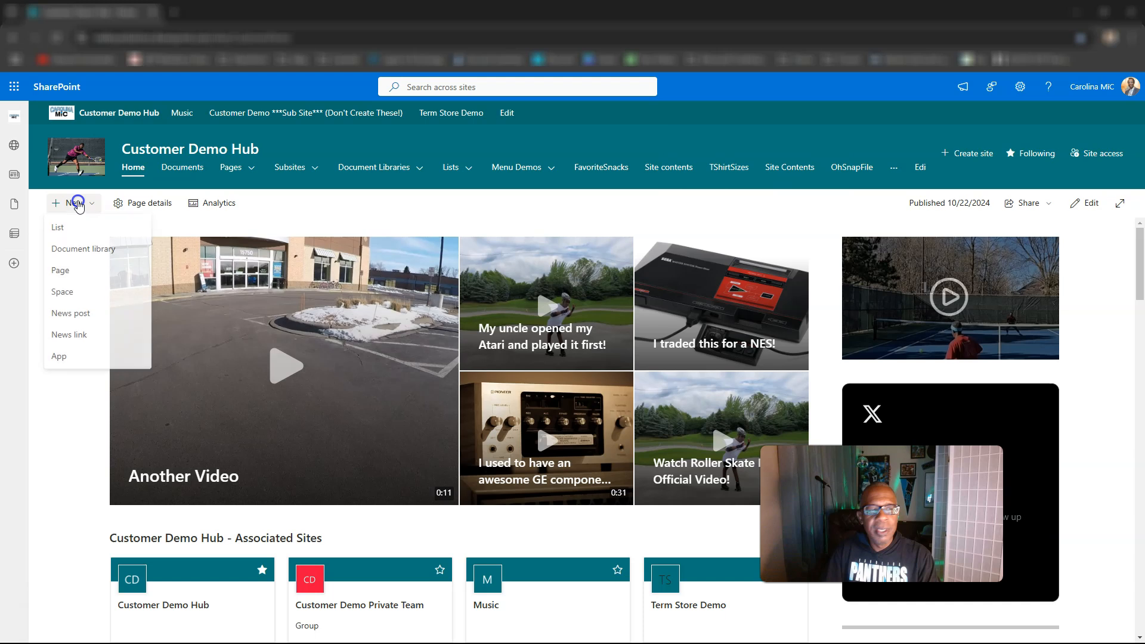
{"action": "left_click", "coordinate": [63, 230]}
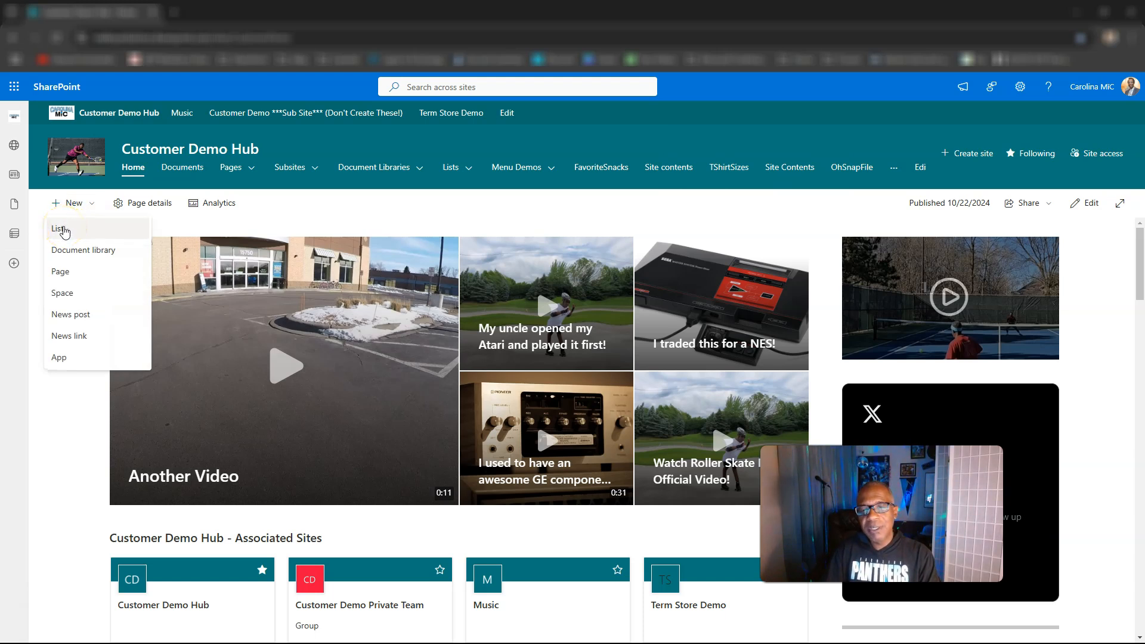
{"action": "left_click", "coordinate": [109, 185]}
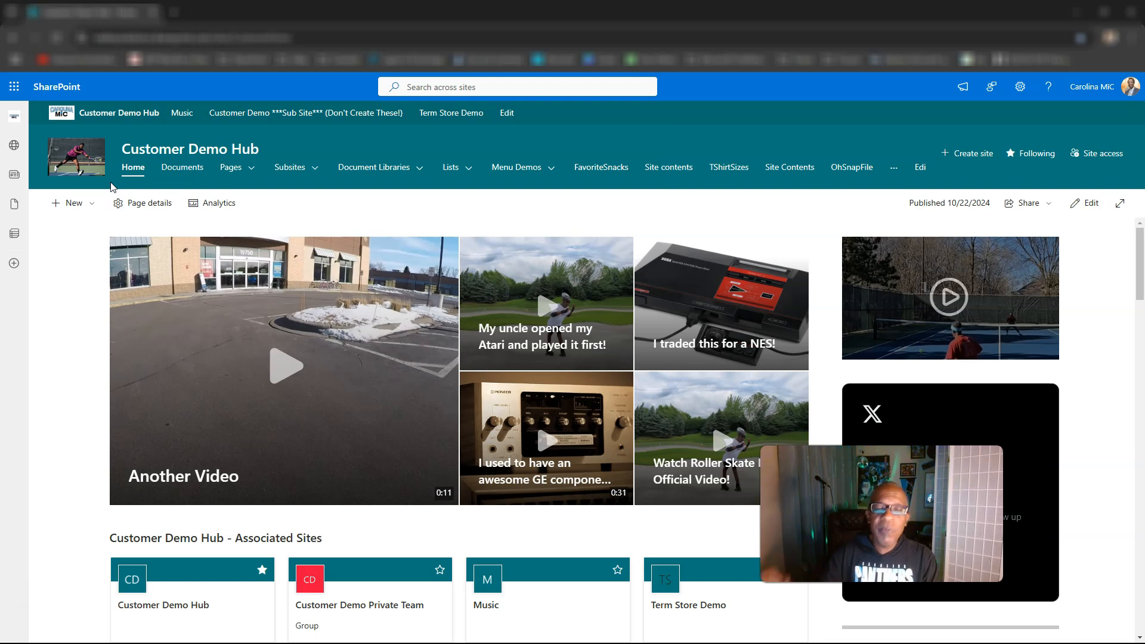
{"action": "left_click", "coordinate": [83, 204]}
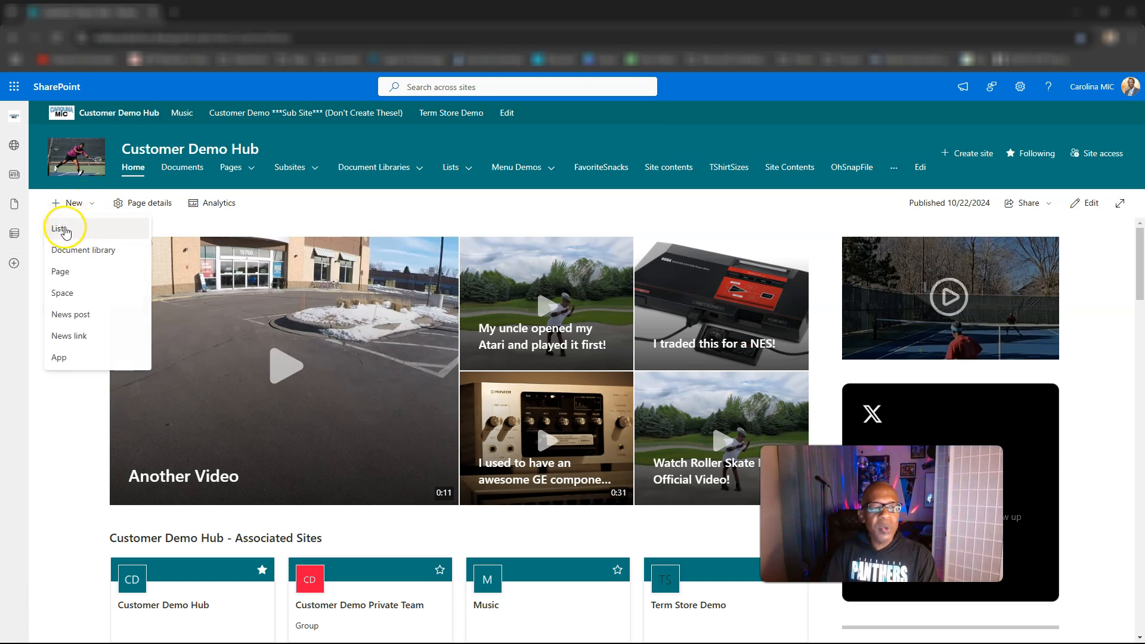
{"action": "left_click", "coordinate": [65, 227]}
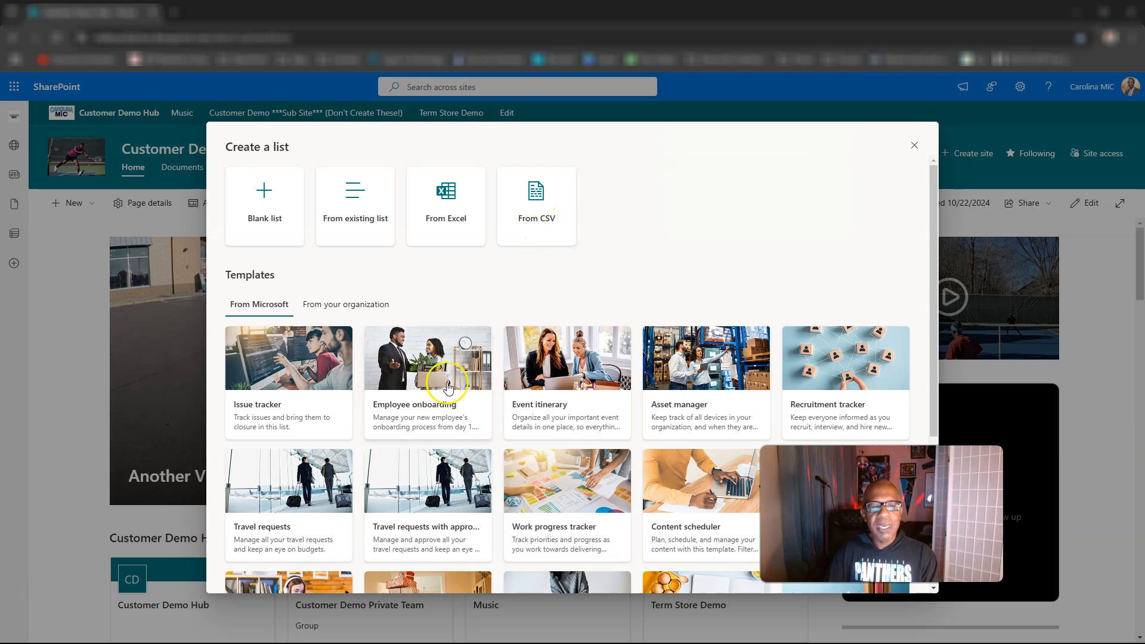
{"action": "scroll", "coordinate": [650, 441], "scroll_direction": "down", "scroll_amount": 4}
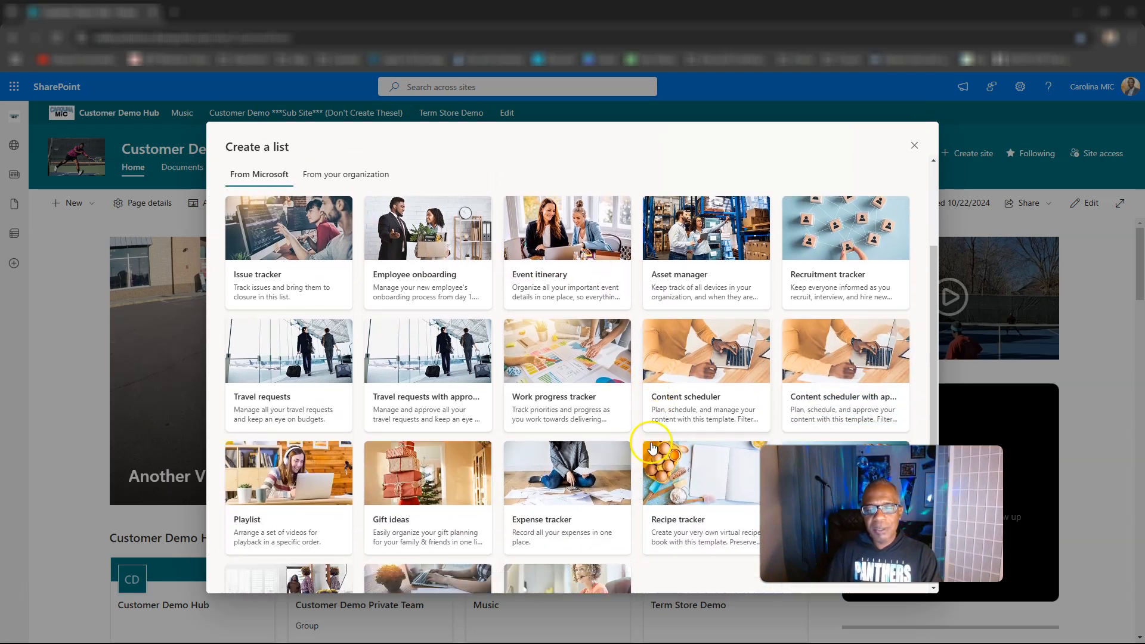
{"action": "scroll", "coordinate": [652, 448], "scroll_direction": "up", "scroll_amount": 5}
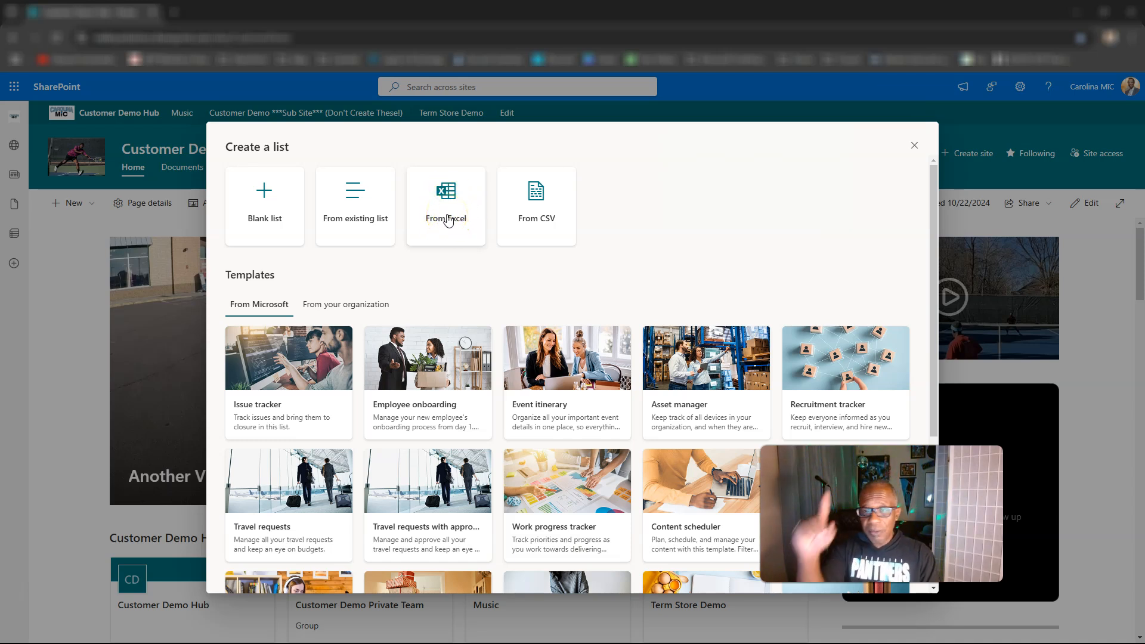
Step: Choose a blank list as the starting point and name it Book Collection
{"action": "left_click", "coordinate": [264, 201]}
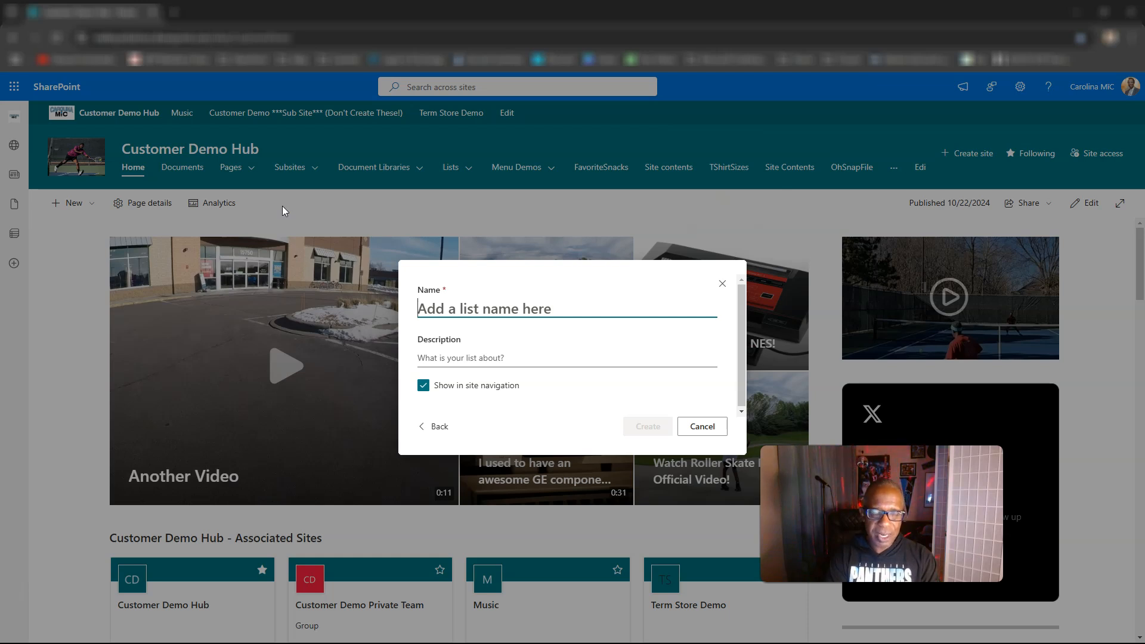
{"action": "type", "text": "Sho"}
{"action": "key", "text": "BackSpace"}
{"action": "key", "text": "BackSpace"}
{"action": "key", "text": "BackSpace"}
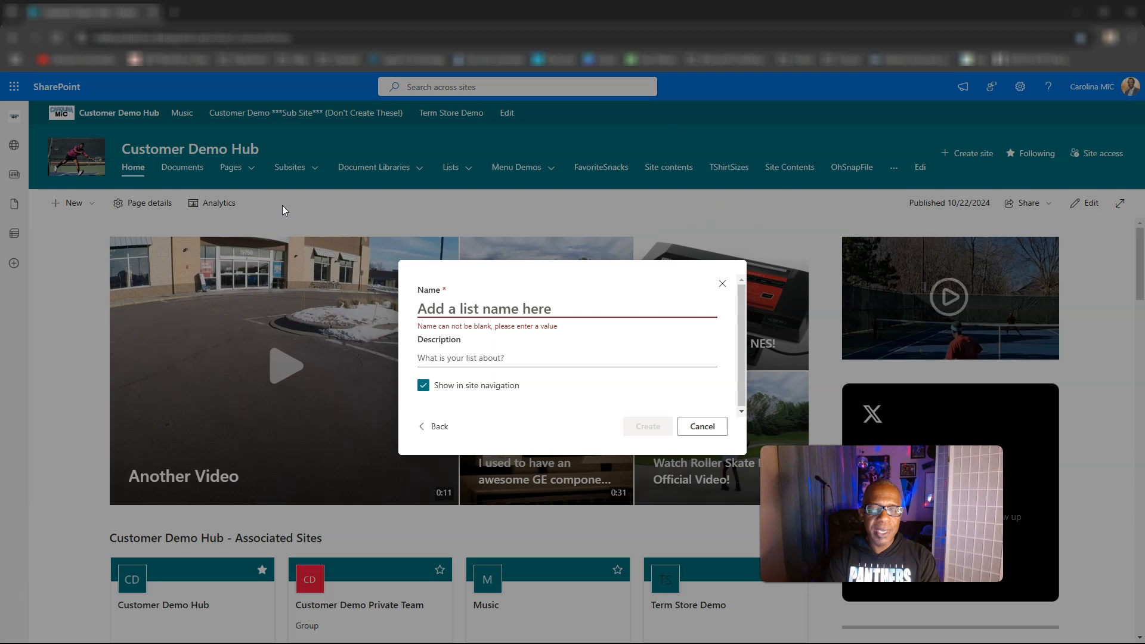
{"action": "type", "text": "Book Collection"}
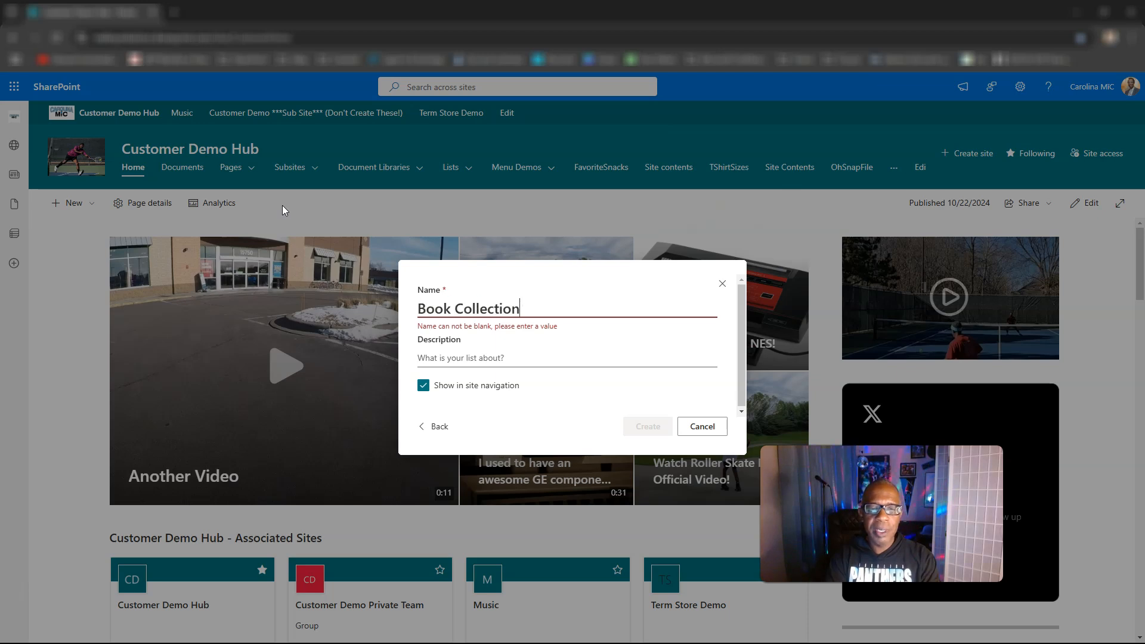
Step: Add the description "It's about my book collection", keep the list shown in site navigation, and create it
{"action": "left_click", "coordinate": [444, 361]}
{"action": "type", "text": "It's about my book collection"}
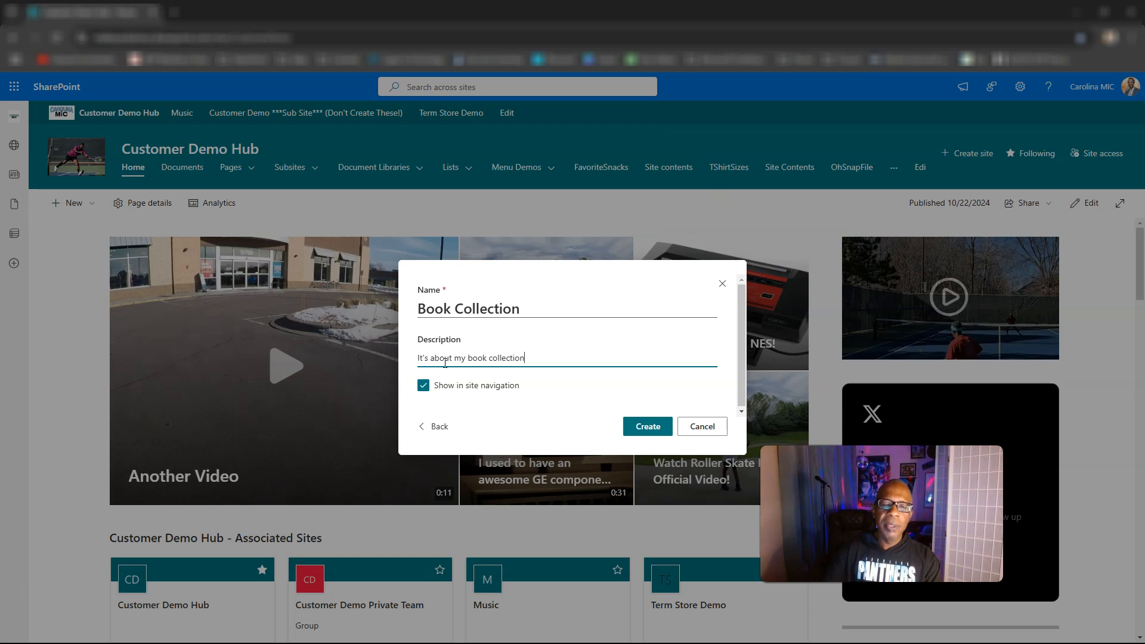
{"action": "left_click", "coordinate": [422, 387]}
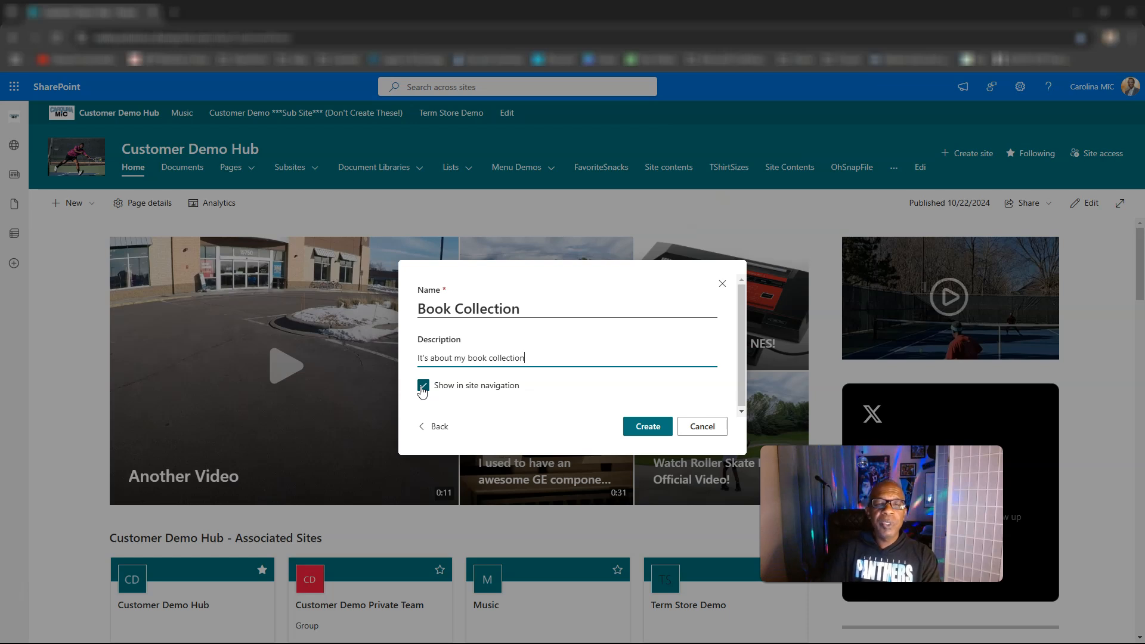
{"action": "left_click", "coordinate": [420, 247]}
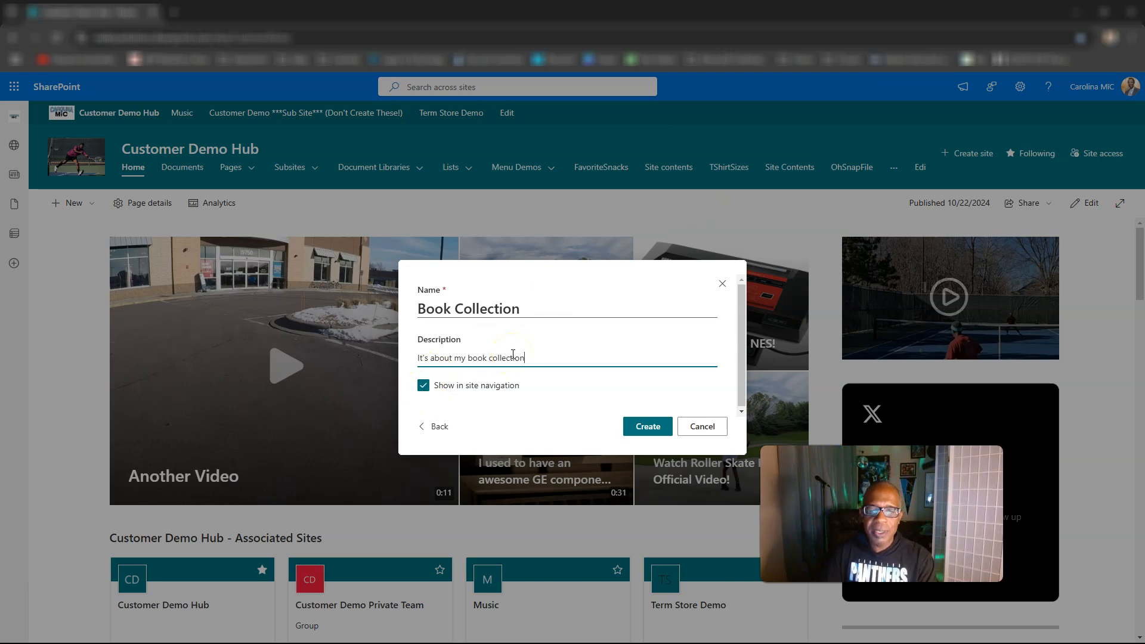
{"action": "left_click", "coordinate": [639, 427]}
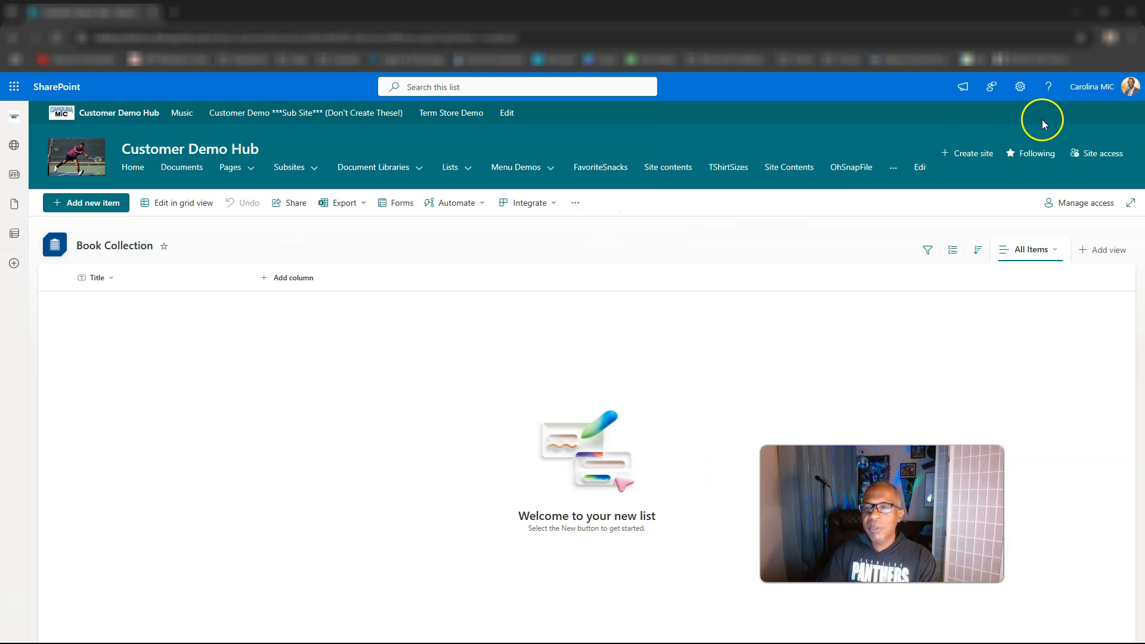
Step: Delete the Book Collection list from the site contents, sending it to the site Recycle Bin
{"action": "left_click", "coordinate": [1020, 88]}
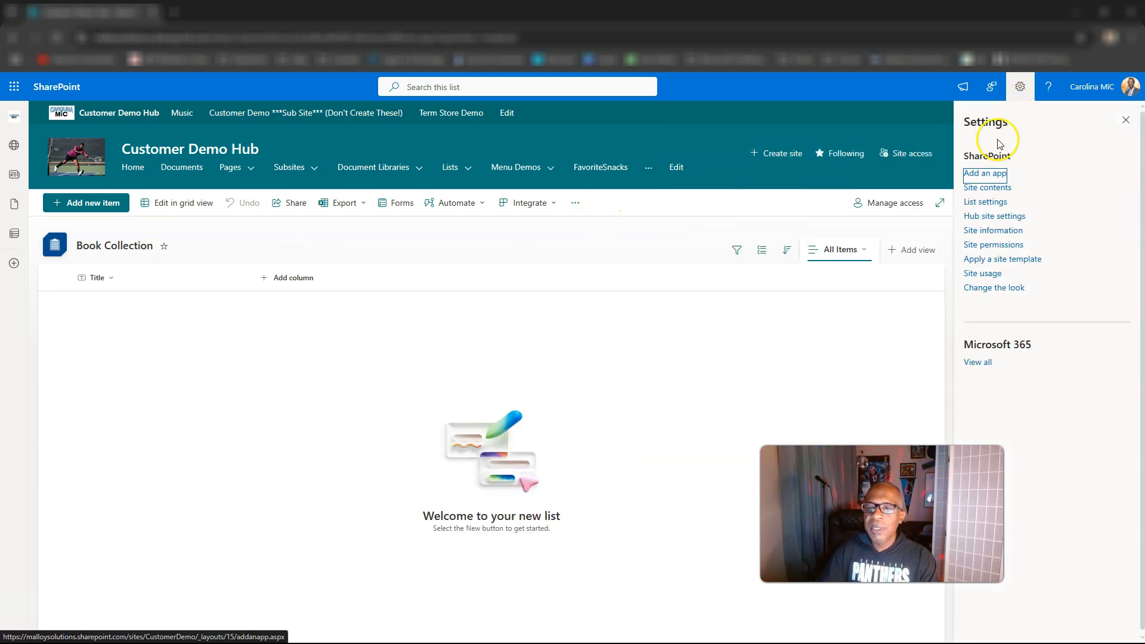
{"action": "left_click", "coordinate": [988, 189]}
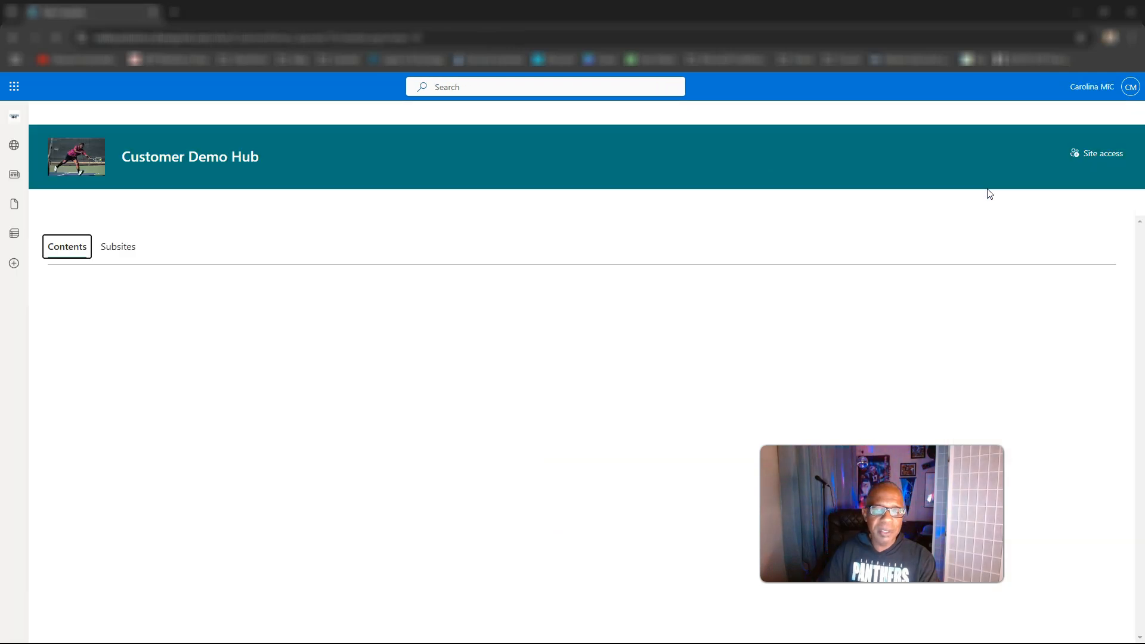
{"action": "scroll", "coordinate": [191, 448], "scroll_direction": "down", "scroll_amount": 5}
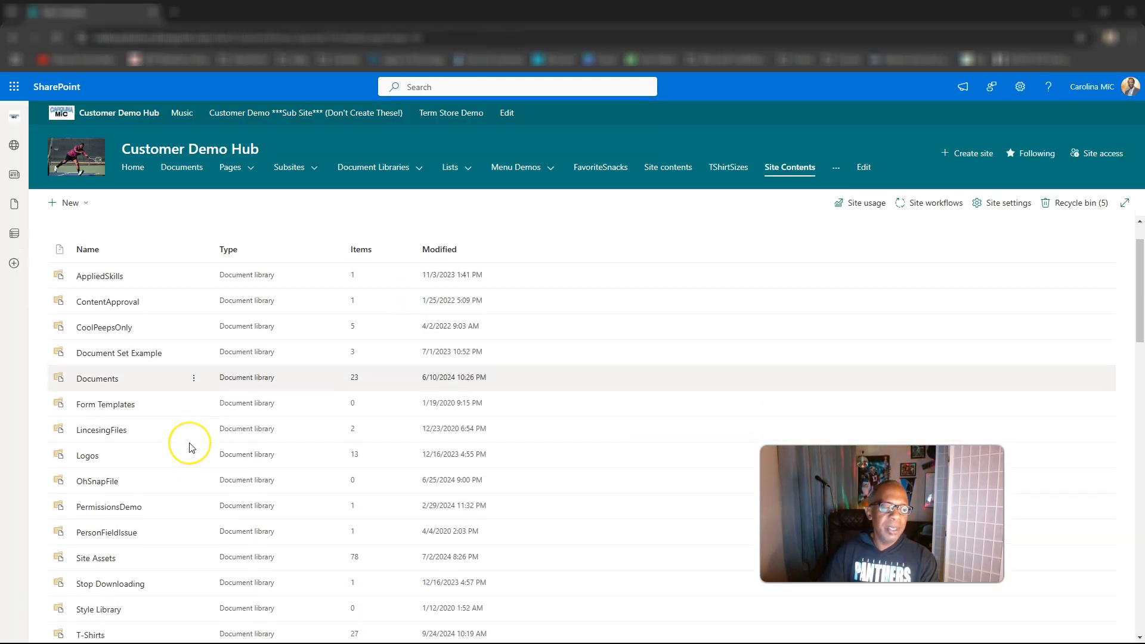
{"action": "scroll", "coordinate": [191, 447], "scroll_direction": "down", "scroll_amount": 4}
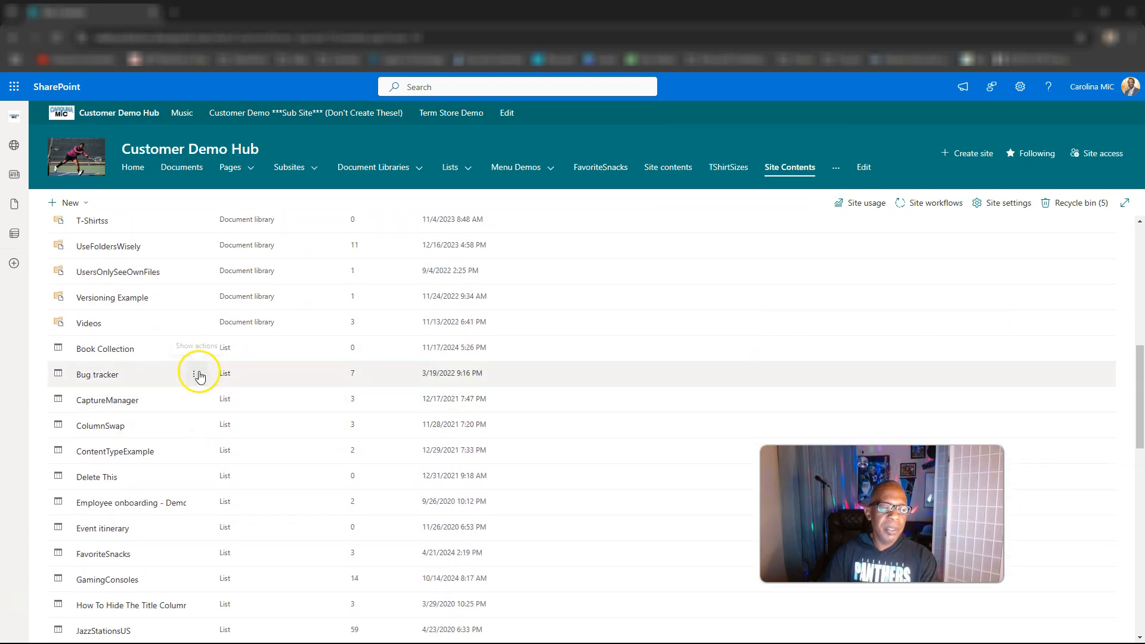
{"action": "left_click", "coordinate": [194, 349]}
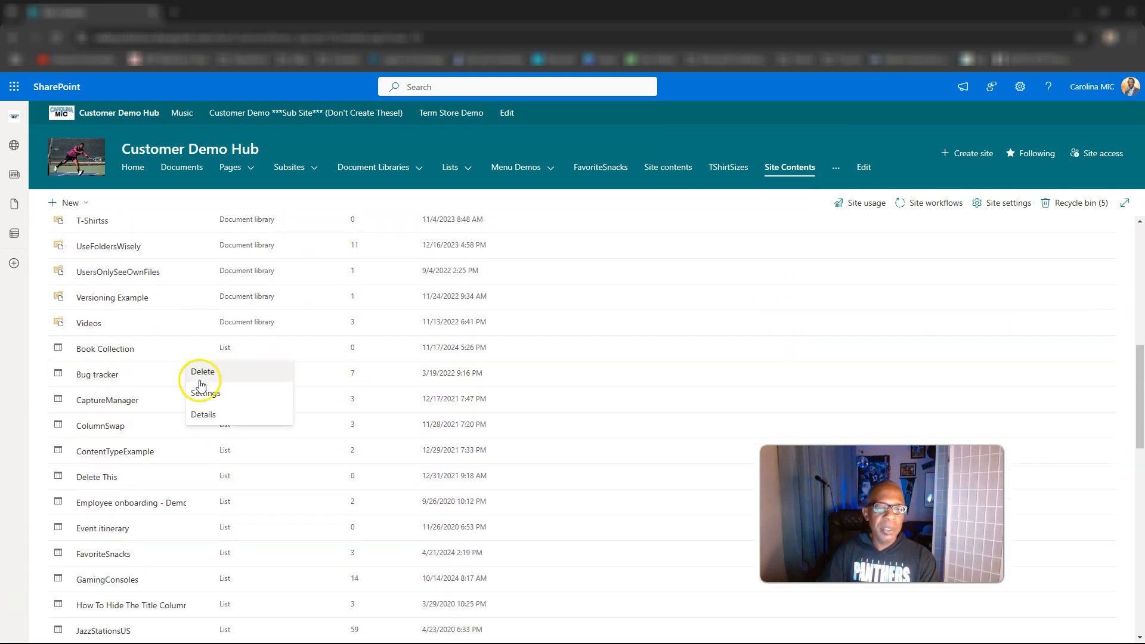
{"action": "left_click", "coordinate": [200, 372]}
{"action": "left_click", "coordinate": [636, 403]}
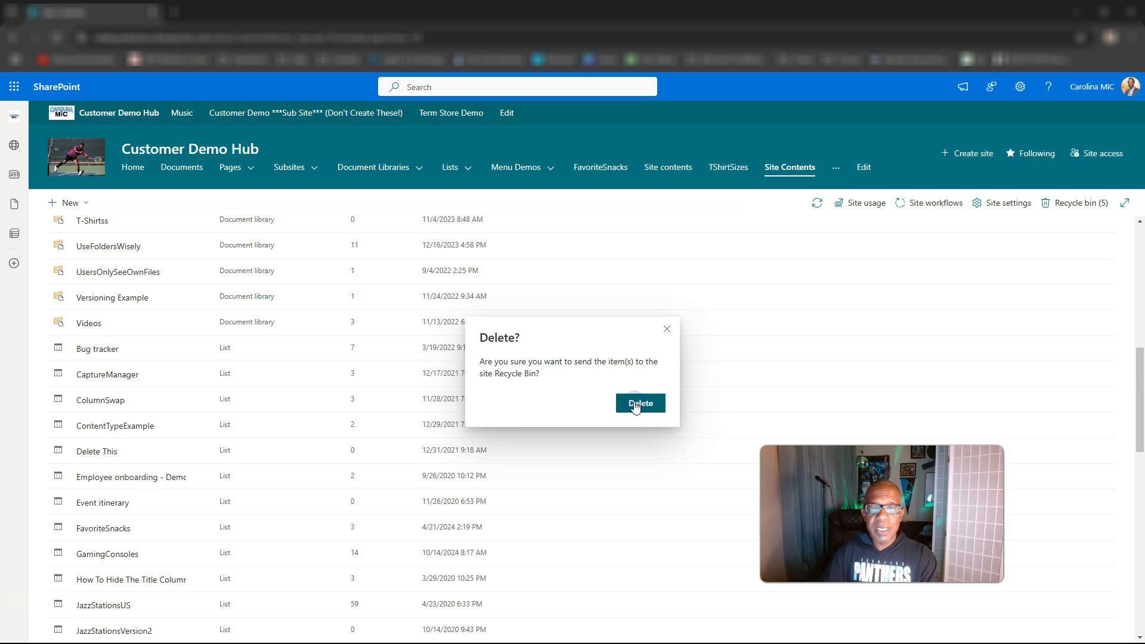
Step: Return to the site's home page and start creating a new list from the blank list option
{"action": "scroll", "coordinate": [420, 417], "scroll_direction": "up", "scroll_amount": 2}
{"action": "scroll", "coordinate": [420, 416], "scroll_direction": "up", "scroll_amount": 7}
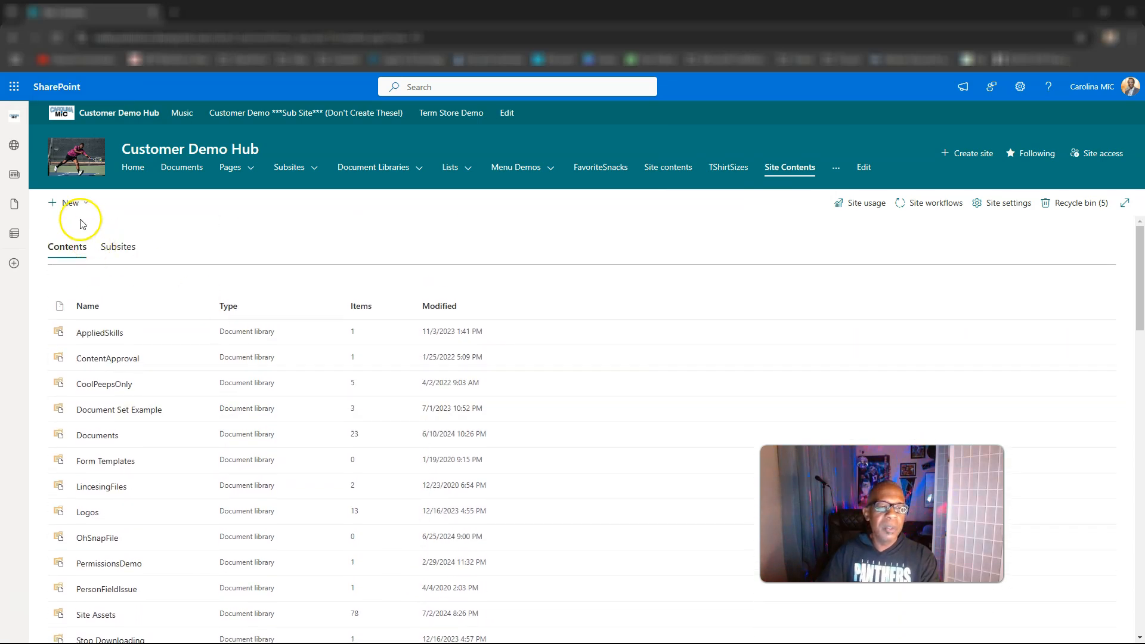
{"action": "left_click", "coordinate": [91, 171]}
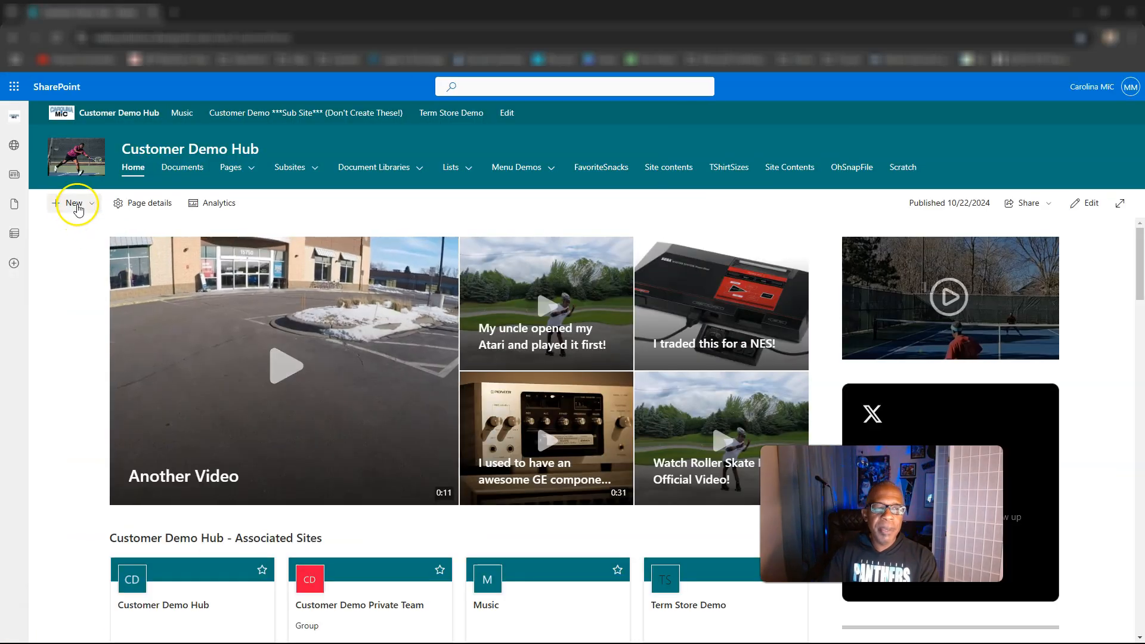
{"action": "left_click", "coordinate": [77, 208]}
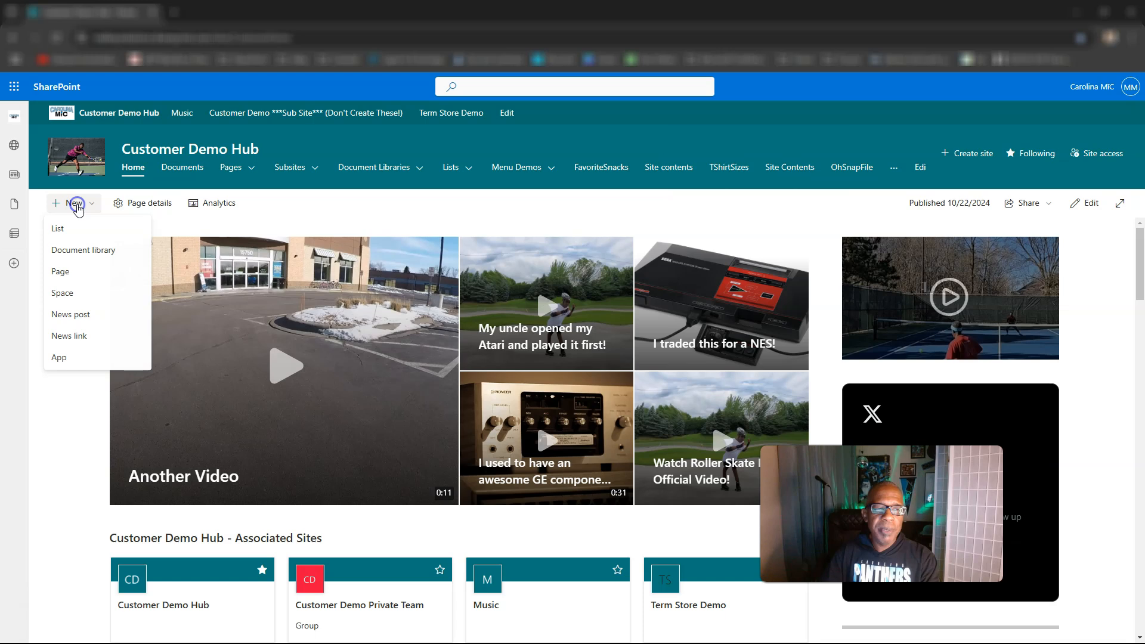
{"action": "left_click", "coordinate": [67, 234]}
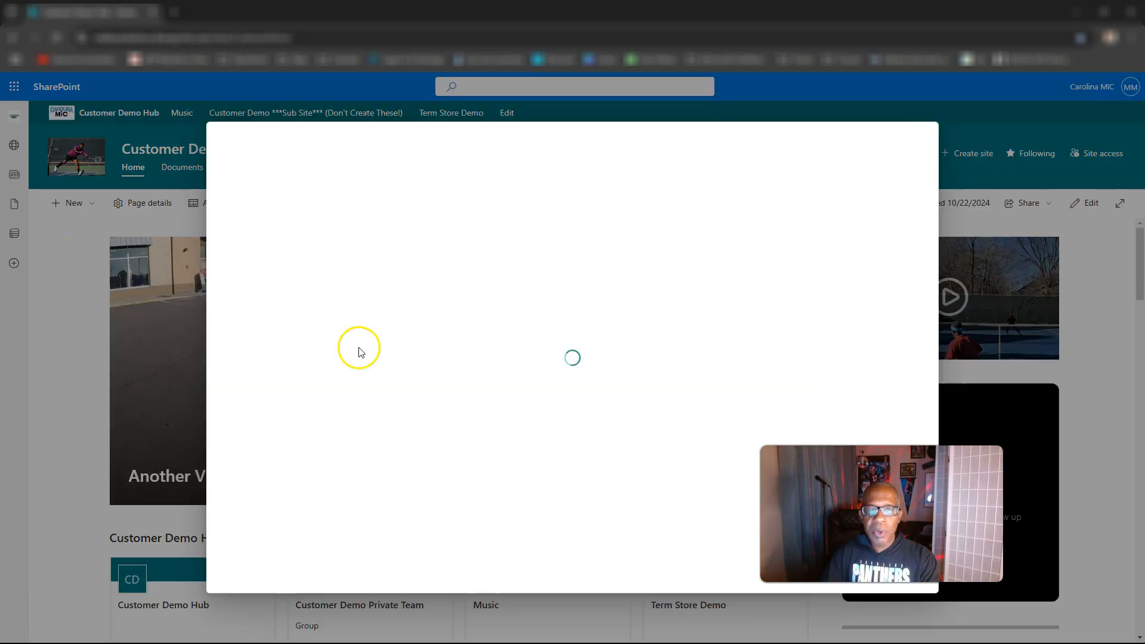
{"action": "left_click", "coordinate": [254, 200]}
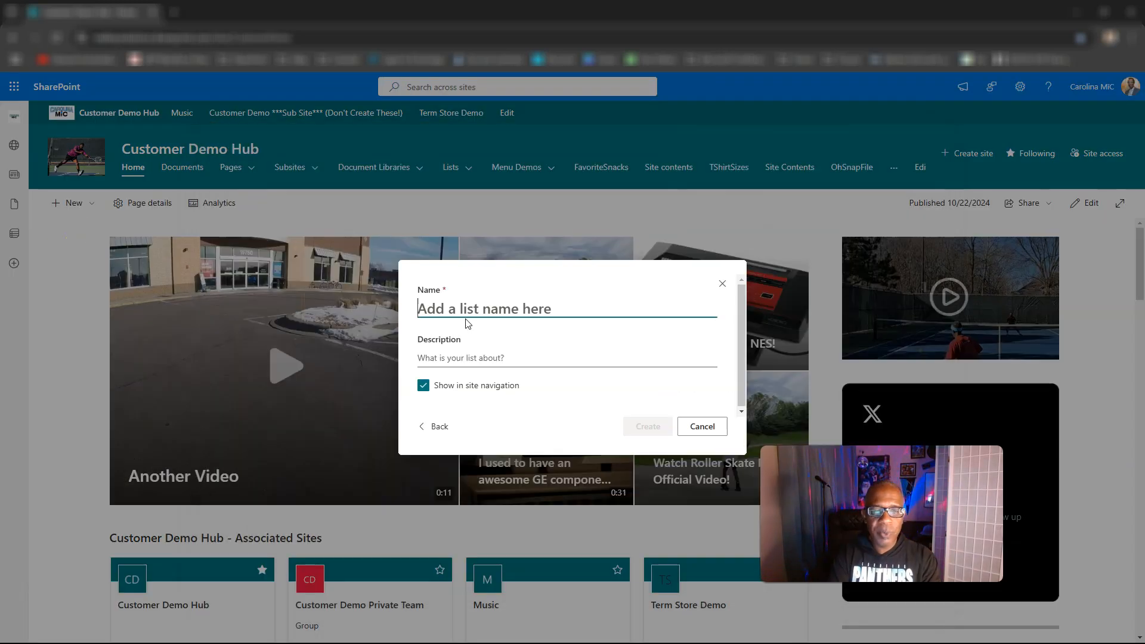
Step: Name the new list BookList, add the description "It is about books yo!", and create it
{"action": "type", "text": "Bo"}
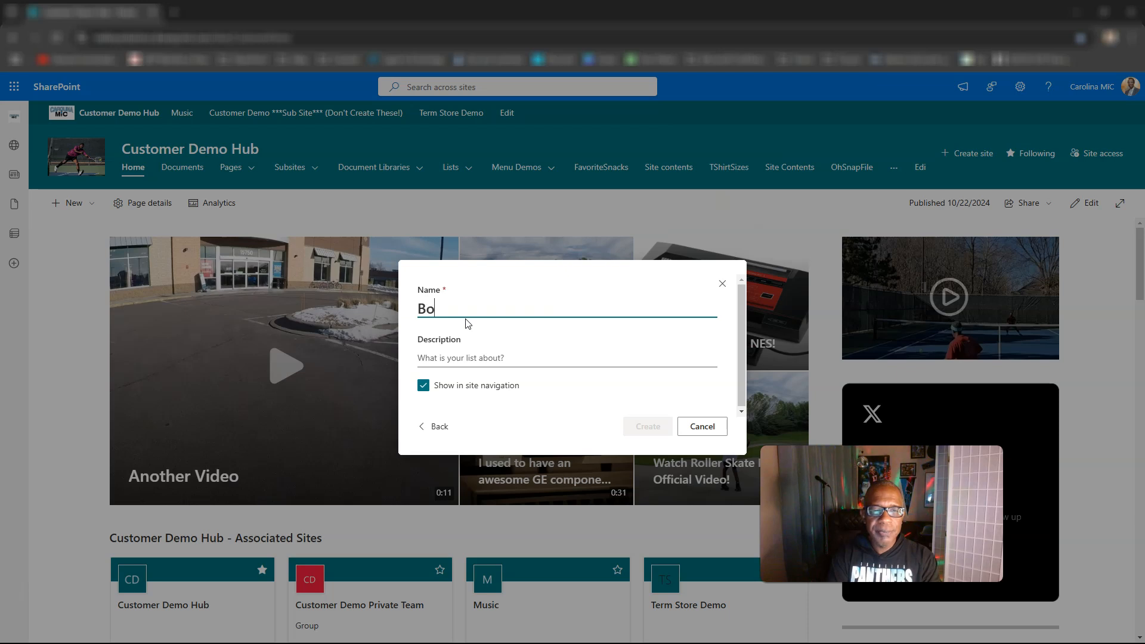
{"action": "type", "text": "okList"}
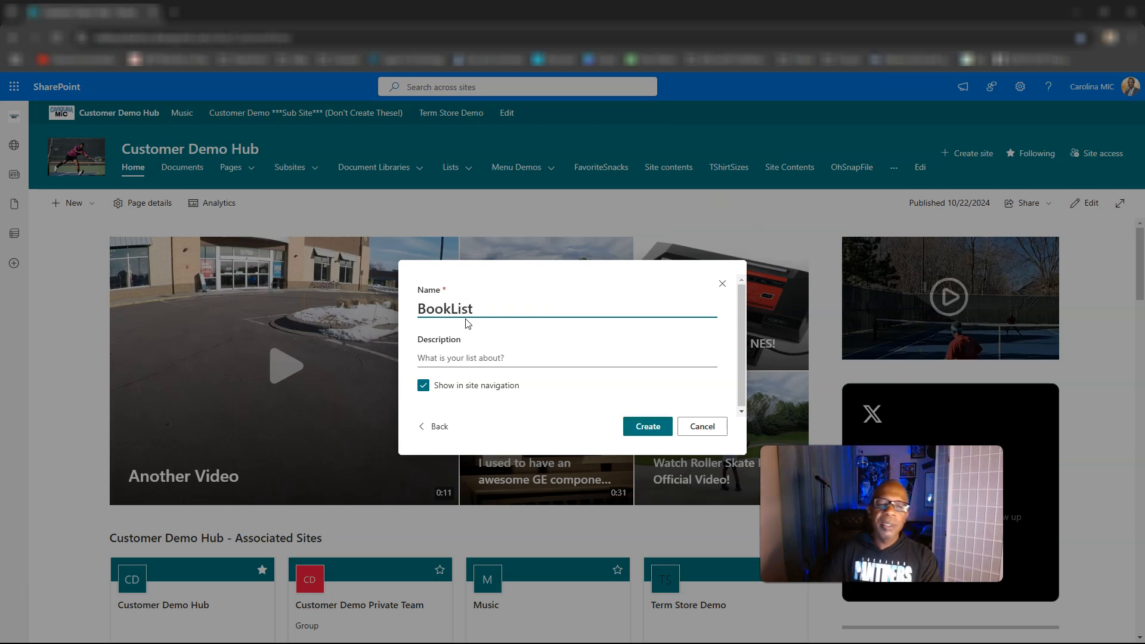
{"action": "left_click", "coordinate": [460, 356]}
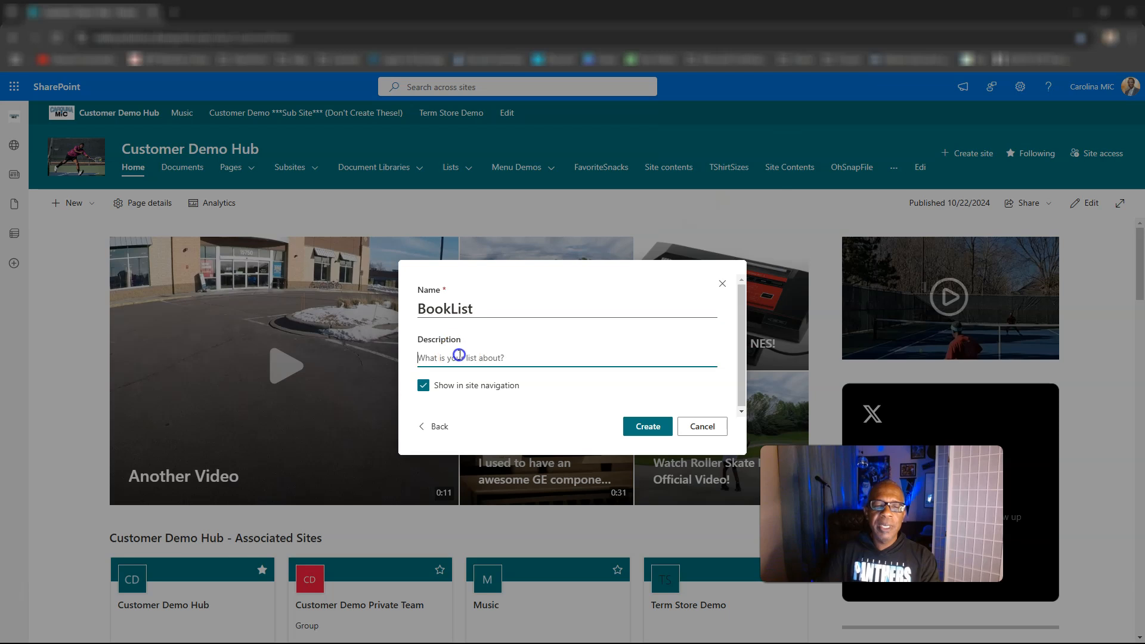
{"action": "type", "text": "It is about boo"}
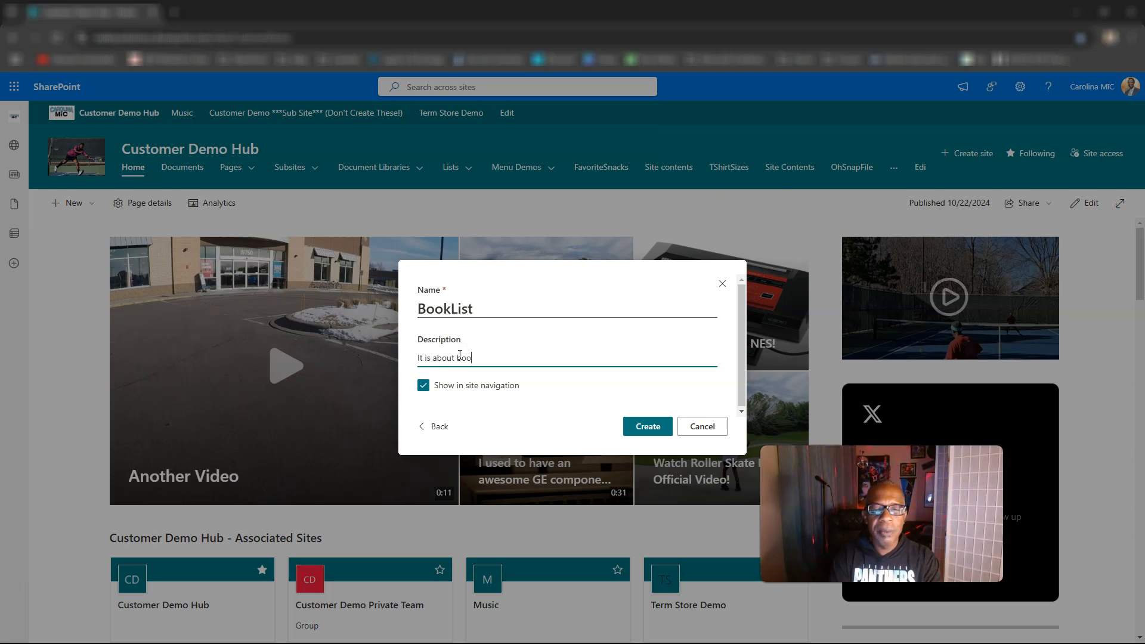
{"action": "type", "text": "ks yo!"}
{"action": "left_click", "coordinate": [643, 428]}
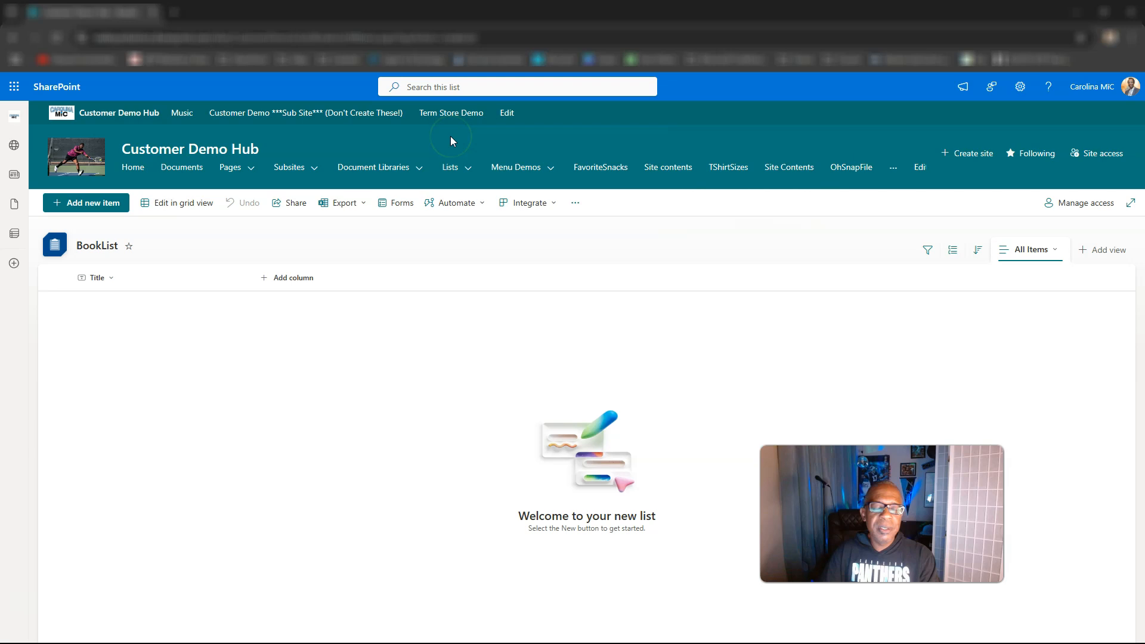
Step: Rename the BookList list to "Book List" with a space in its settings and save the change
{"action": "left_click", "coordinate": [428, 170]}
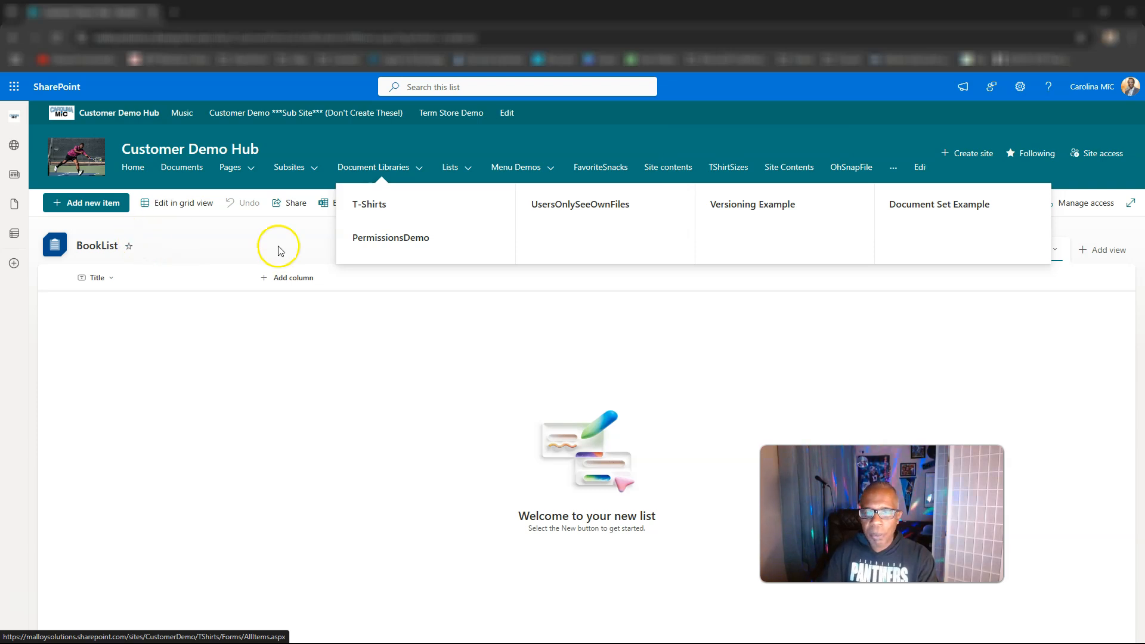
{"action": "left_click", "coordinate": [101, 245]}
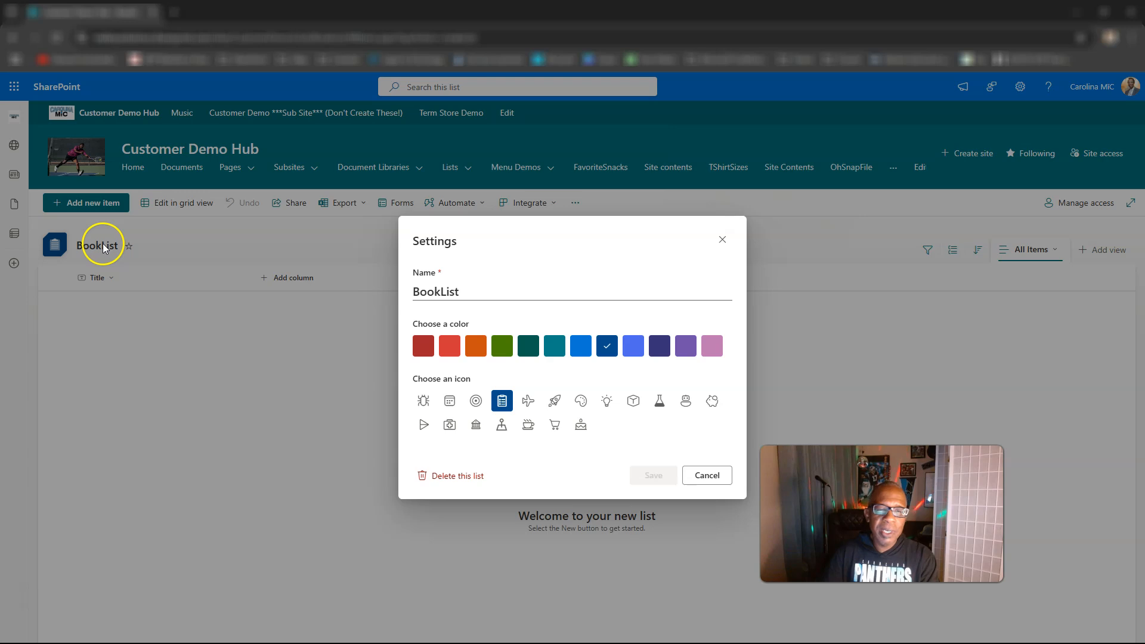
{"action": "left_click", "coordinate": [440, 291]}
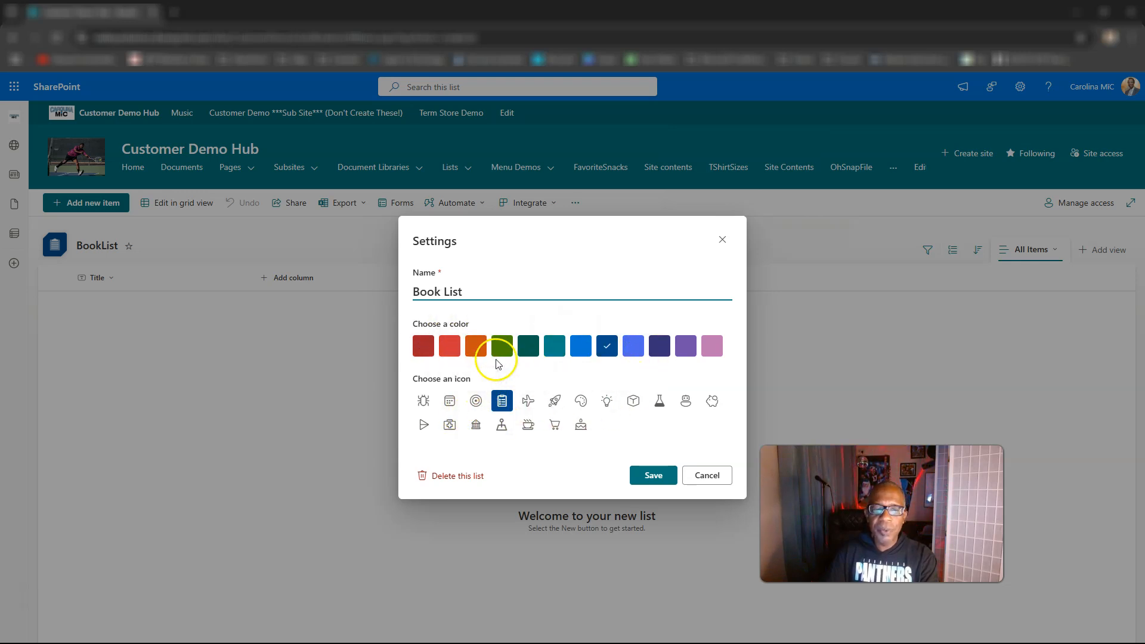
{"action": "left_click", "coordinate": [660, 478]}
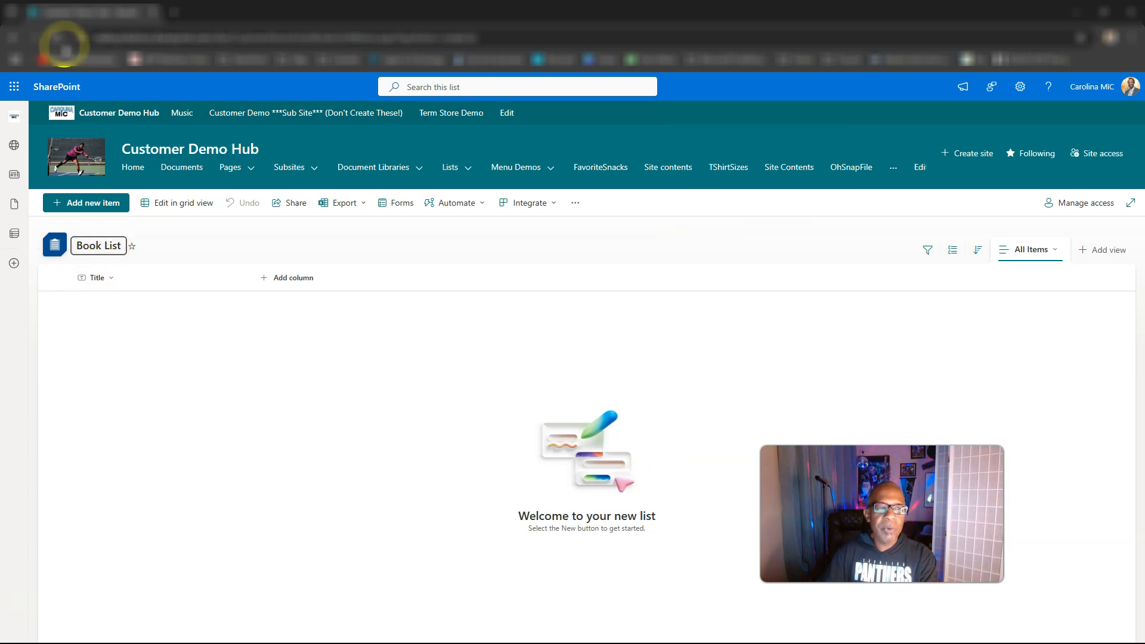
{"action": "left_click", "coordinate": [116, 253]}
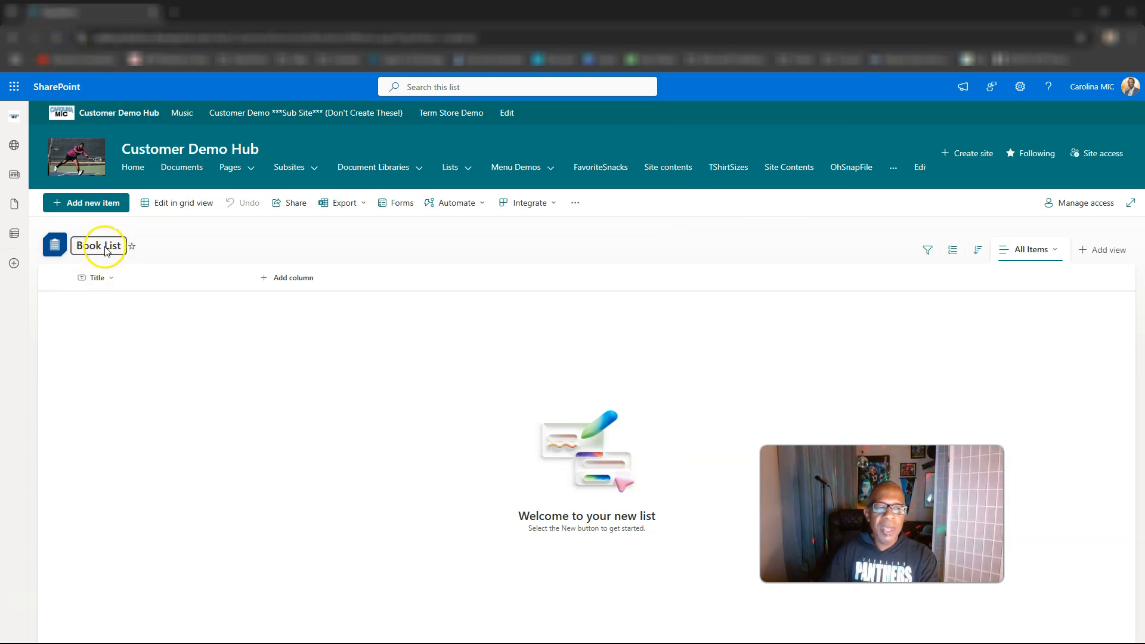